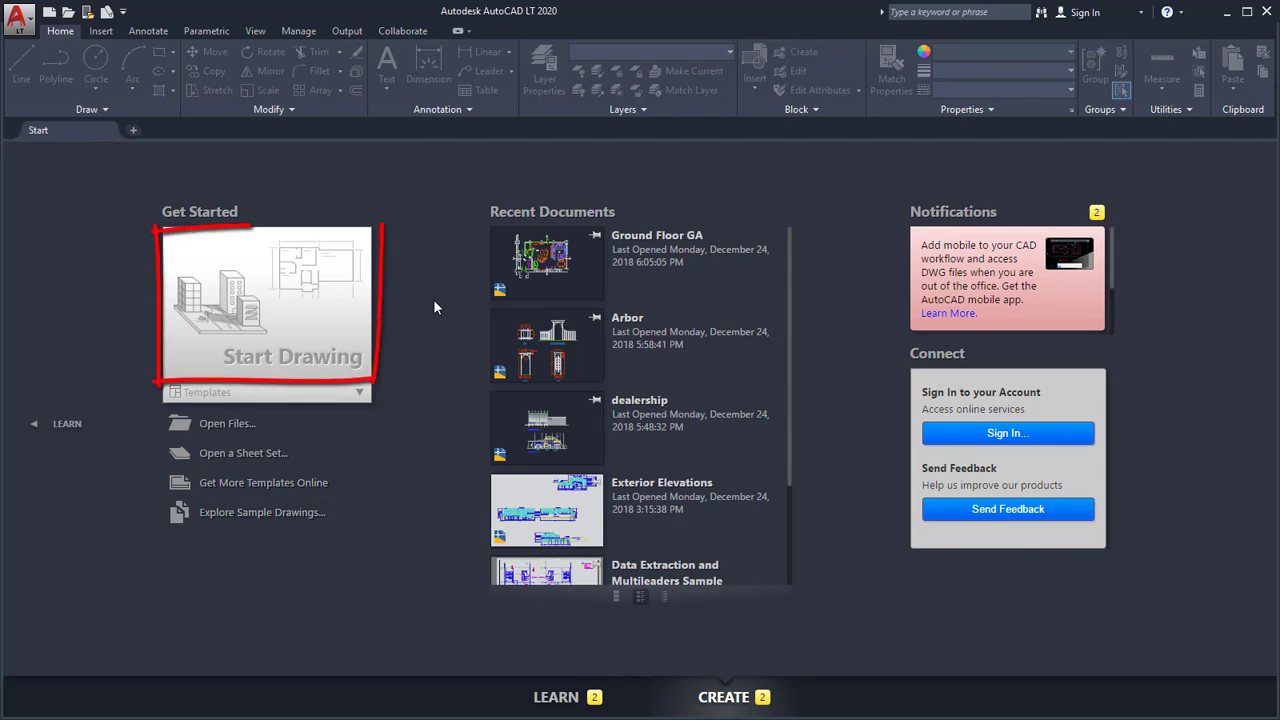
Browse the Start tab's Templates list and Recent Documents, then open the dealership drawing.
{"action": "left_click", "coordinate": [359, 393]}
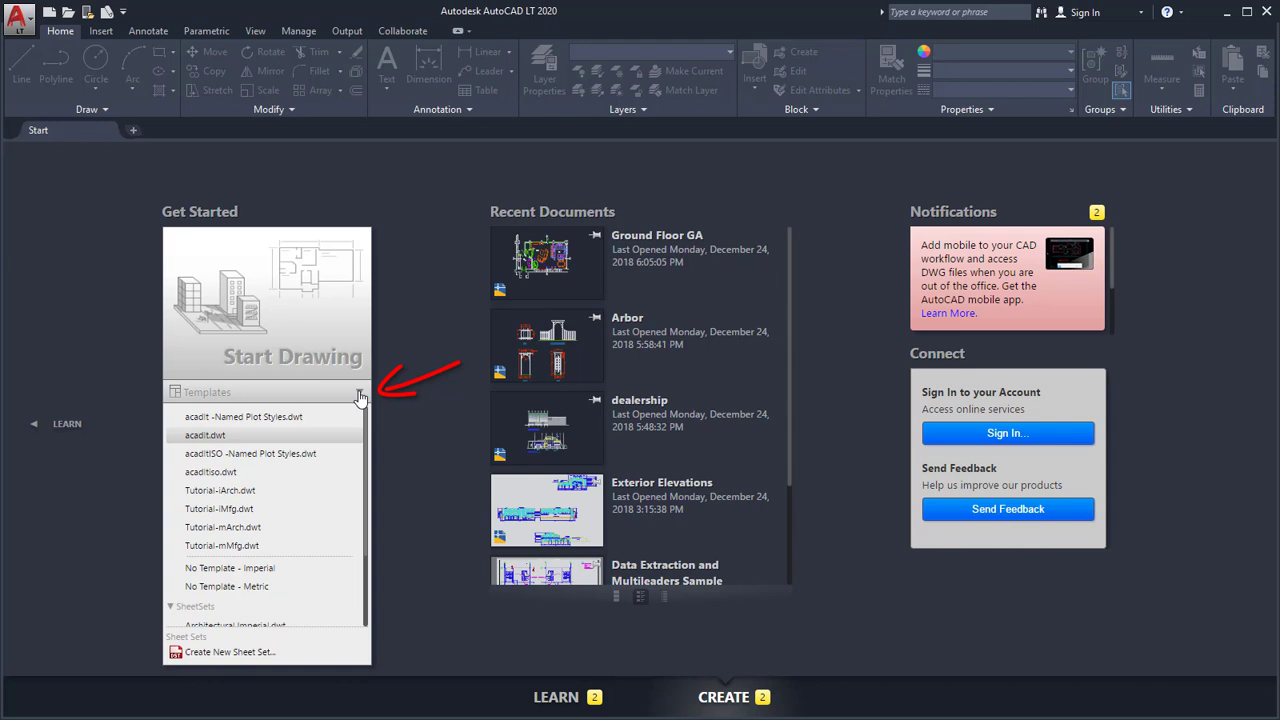
{"action": "left_click", "coordinate": [359, 393]}
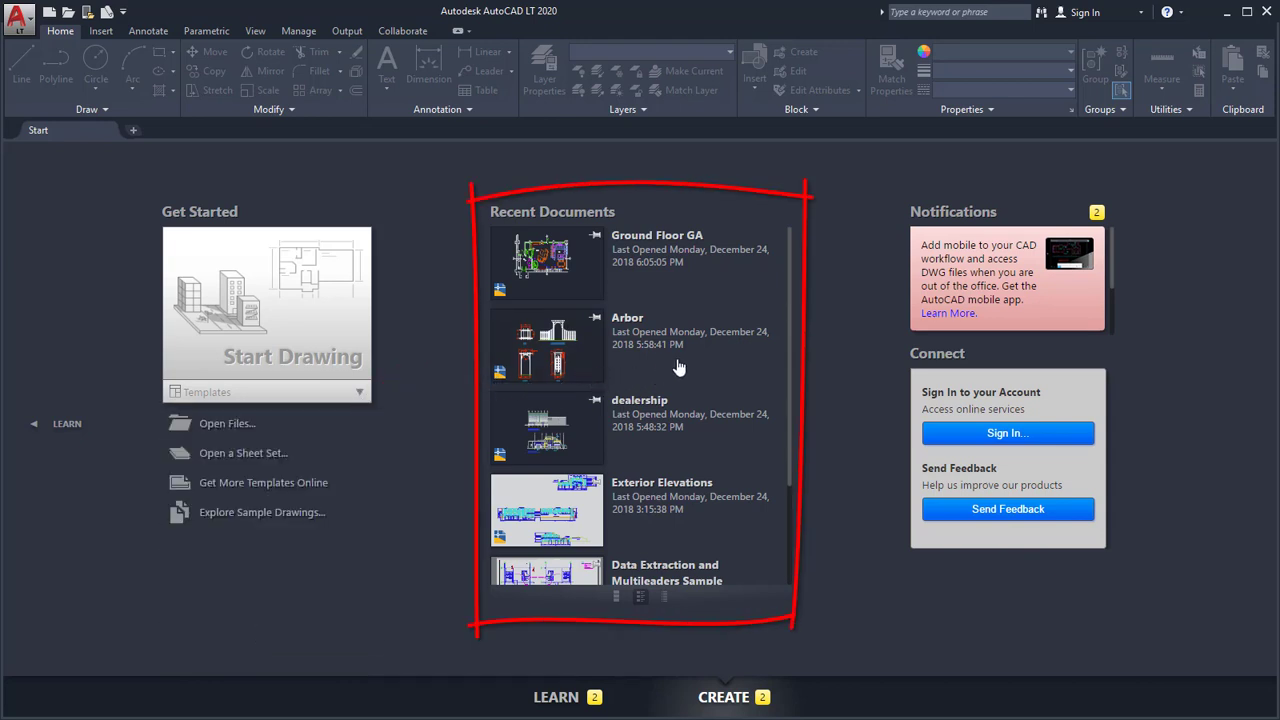
{"action": "left_click_drag", "start_coordinate": [790, 349], "coordinate": [797, 460]}
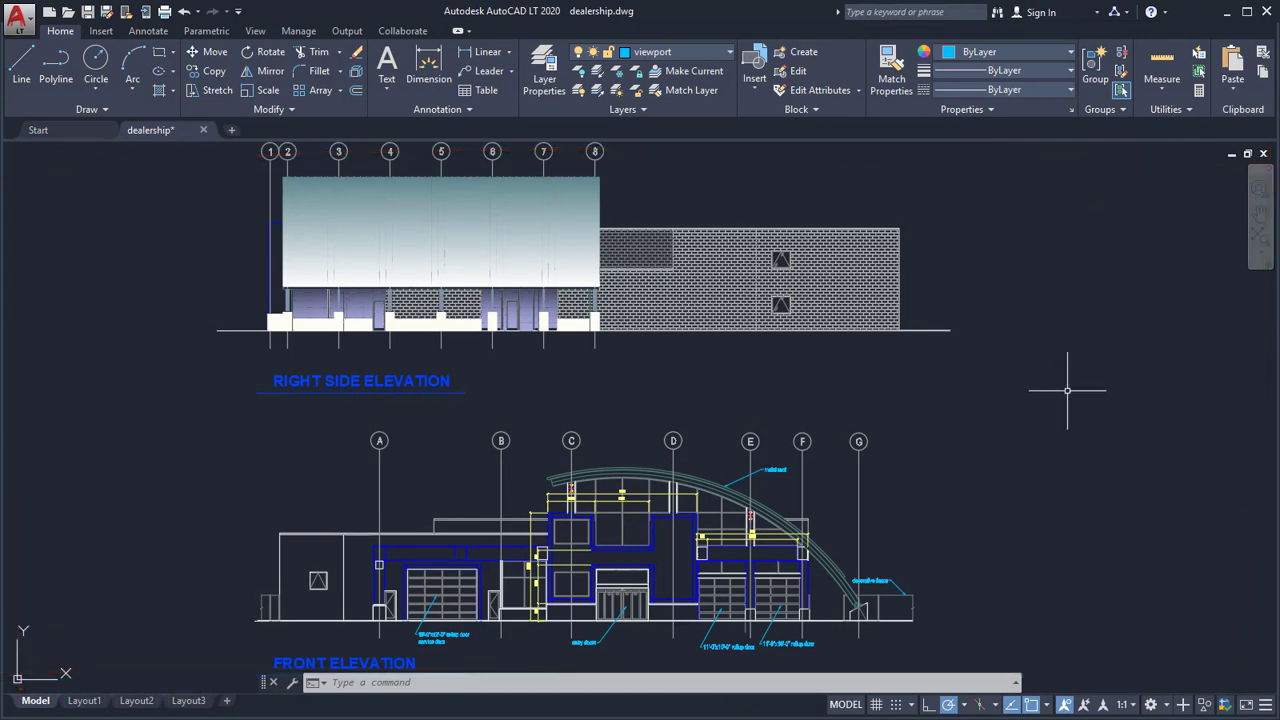
{"action": "left_click", "coordinate": [1268, 265]}
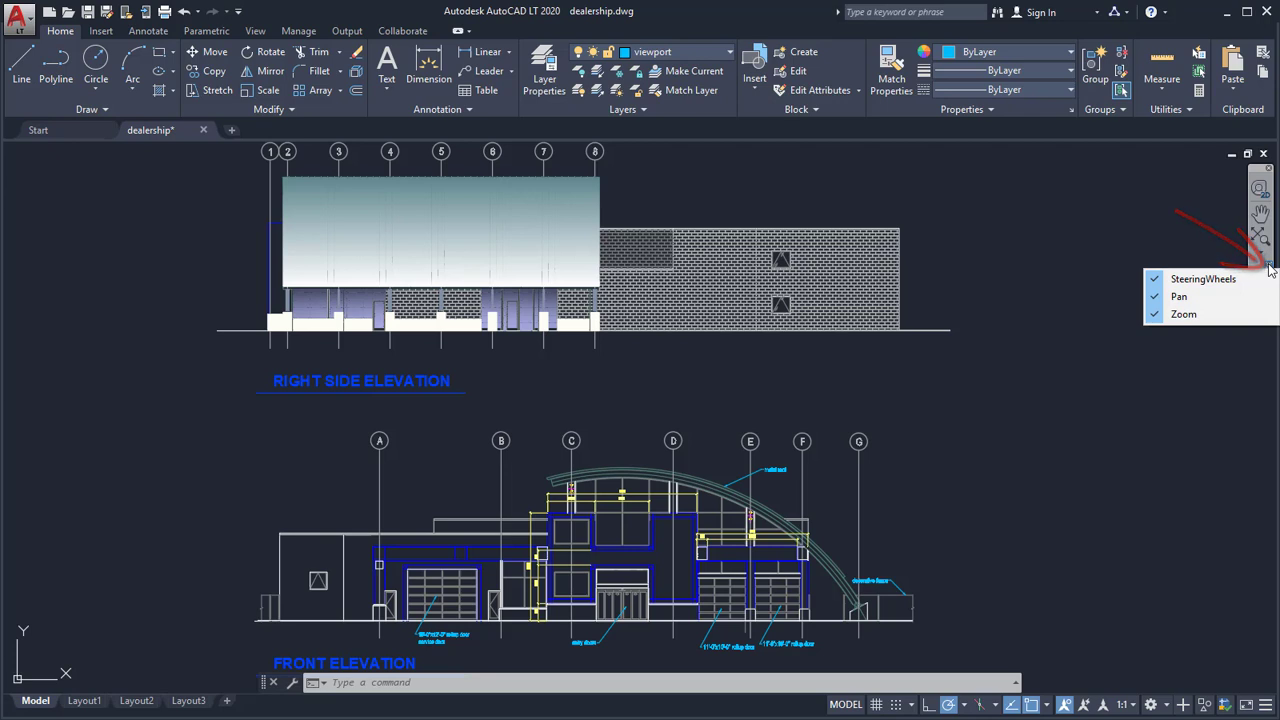
{"action": "left_click", "coordinate": [1031, 224]}
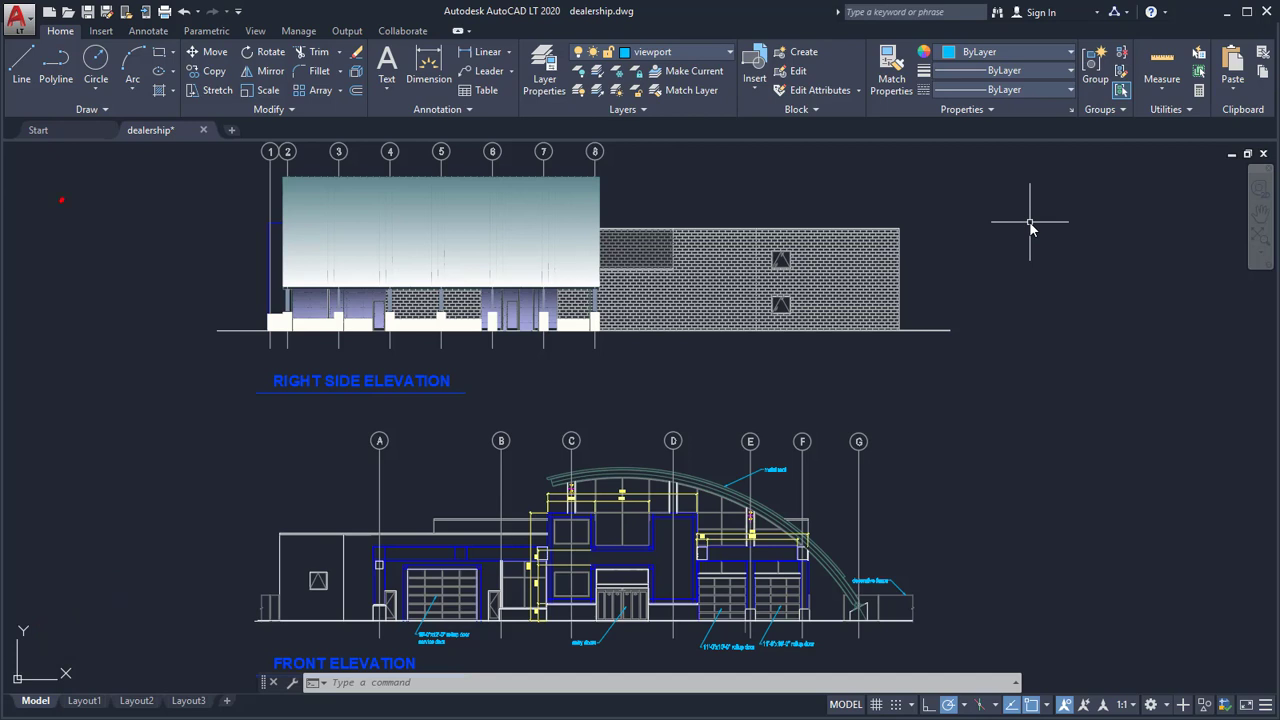
Preview the dealership drawing's Layout2, settle on Layout1, and glance at the file-tab menu.
{"action": "mouse_move", "coordinate": [150, 130]}
{"action": "left_click", "coordinate": [218, 195]}
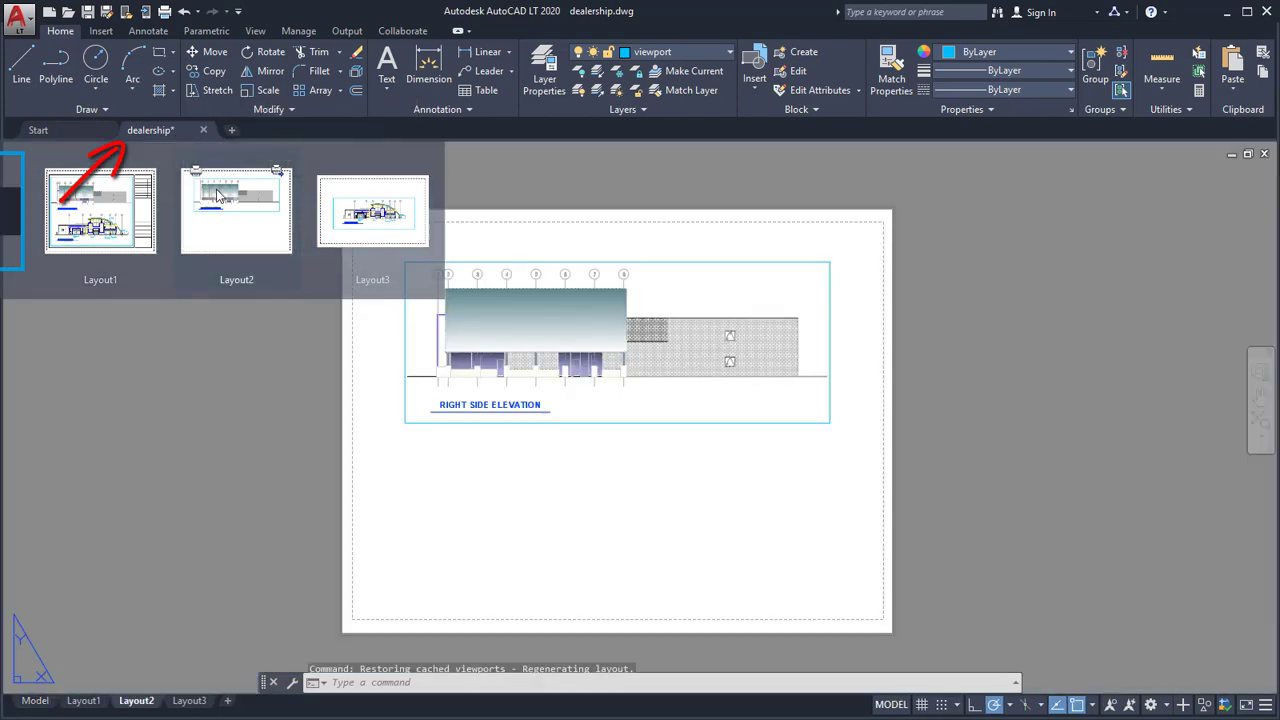
{"action": "left_click", "coordinate": [116, 208]}
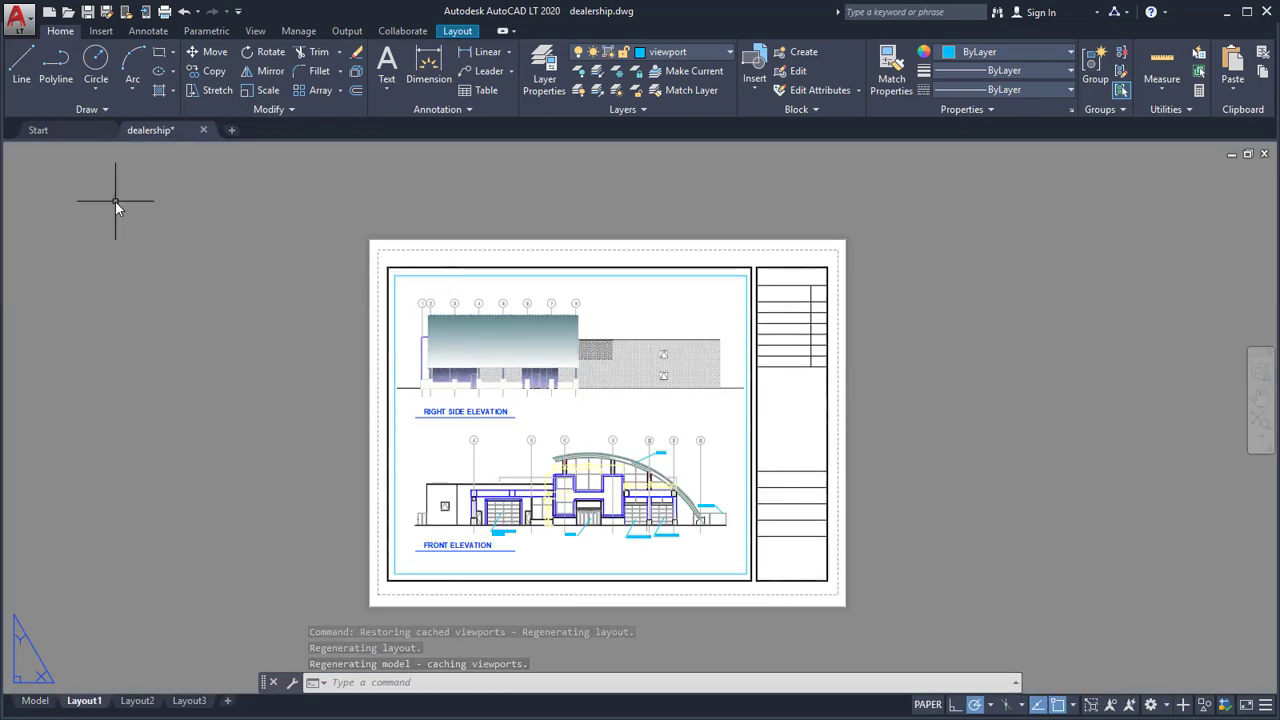
{"action": "right_click", "coordinate": [160, 132]}
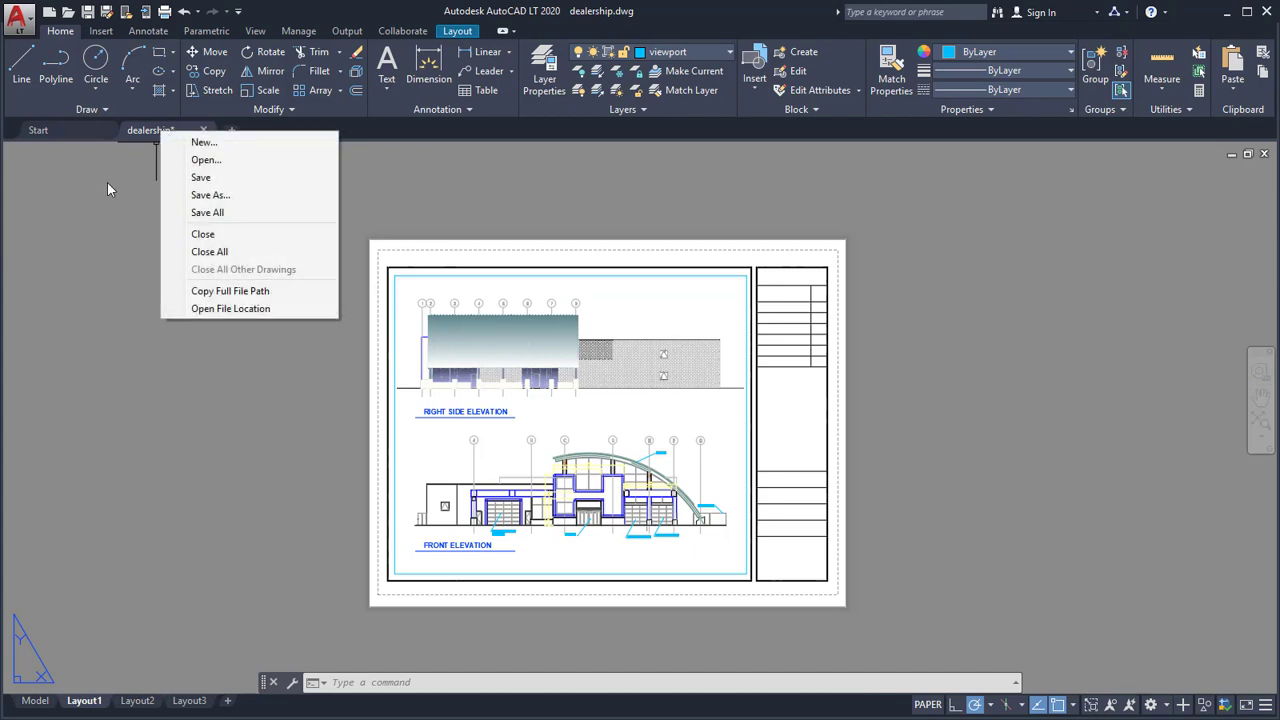
{"action": "left_click", "coordinate": [89, 210]}
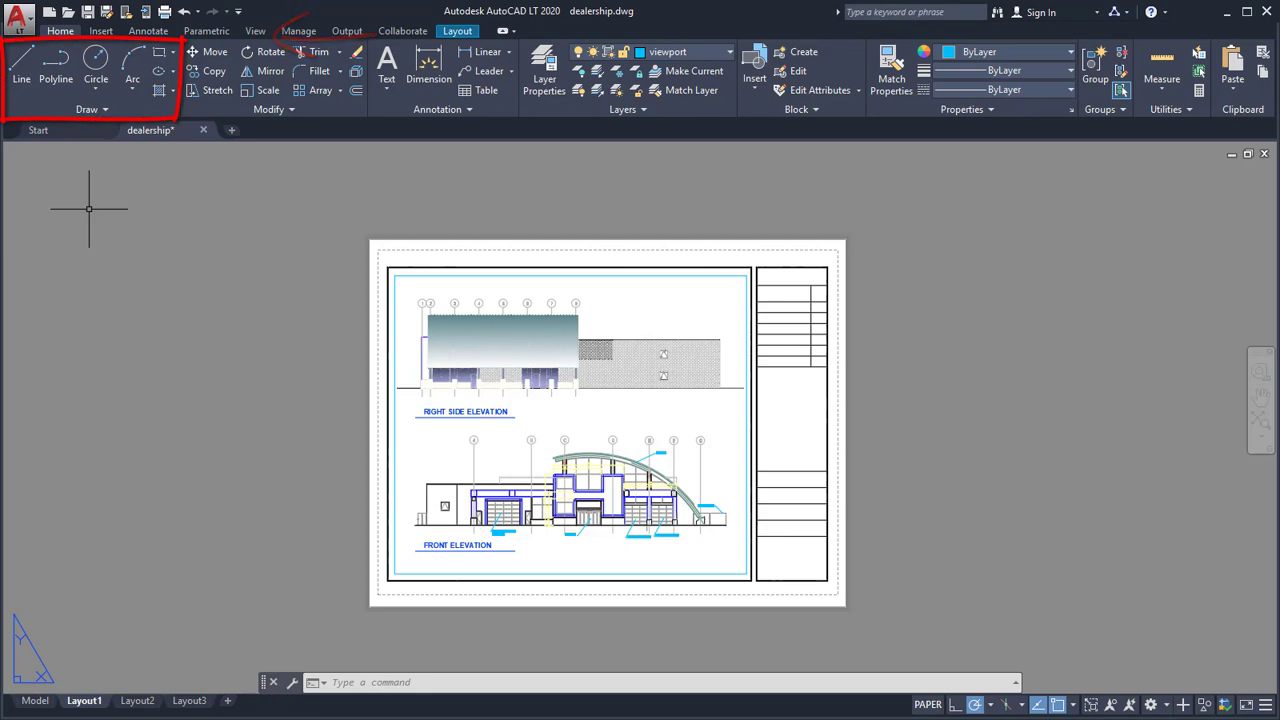
{"action": "left_click", "coordinate": [133, 109]}
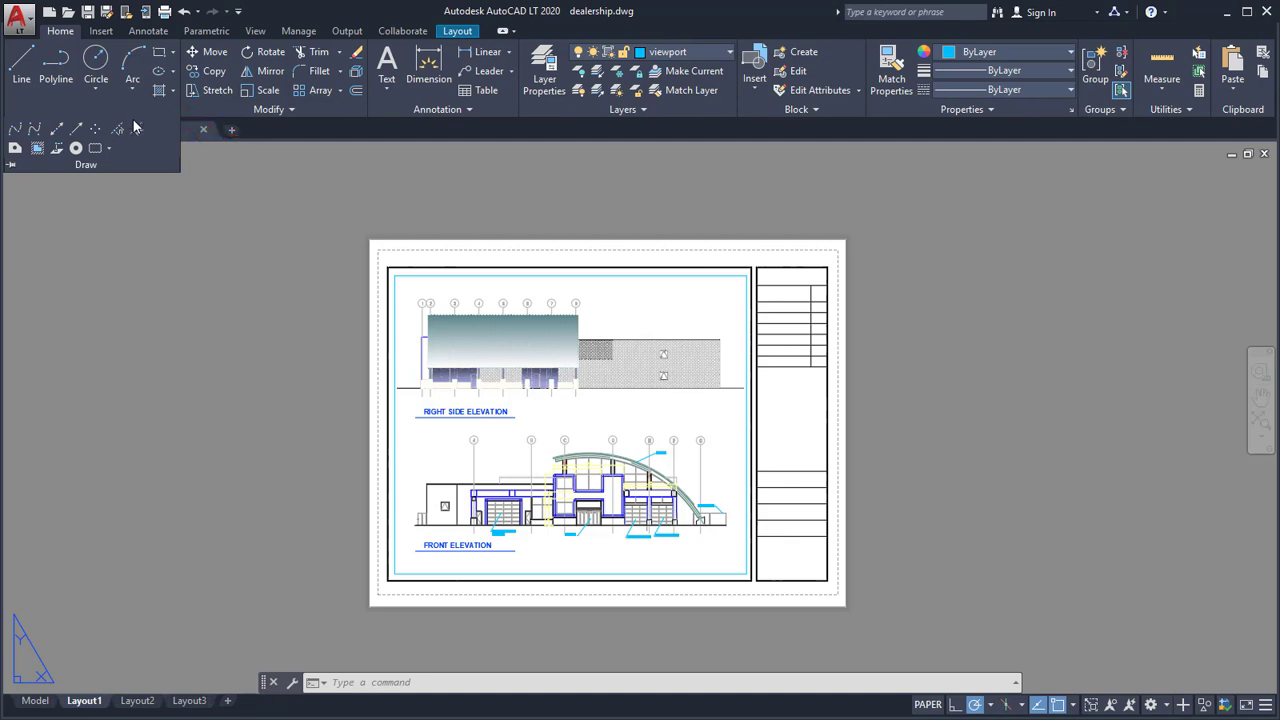
{"action": "left_click", "coordinate": [133, 170]}
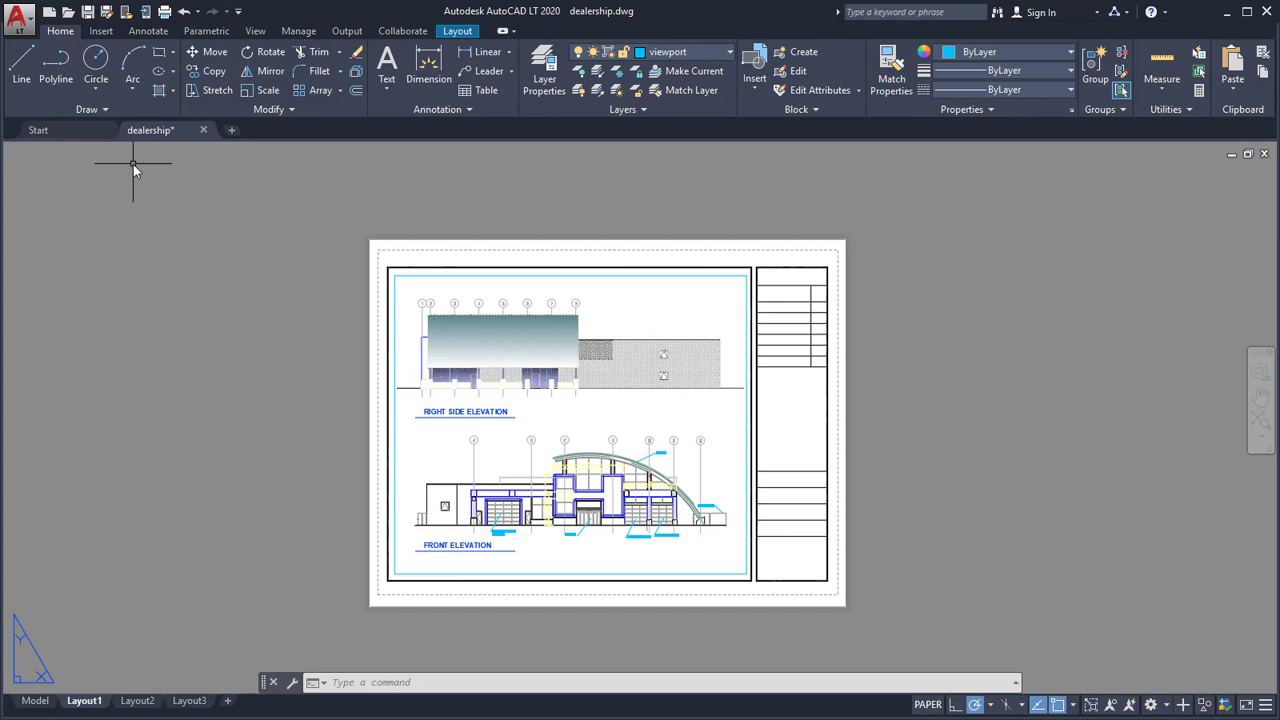
{"action": "left_click", "coordinate": [285, 107]}
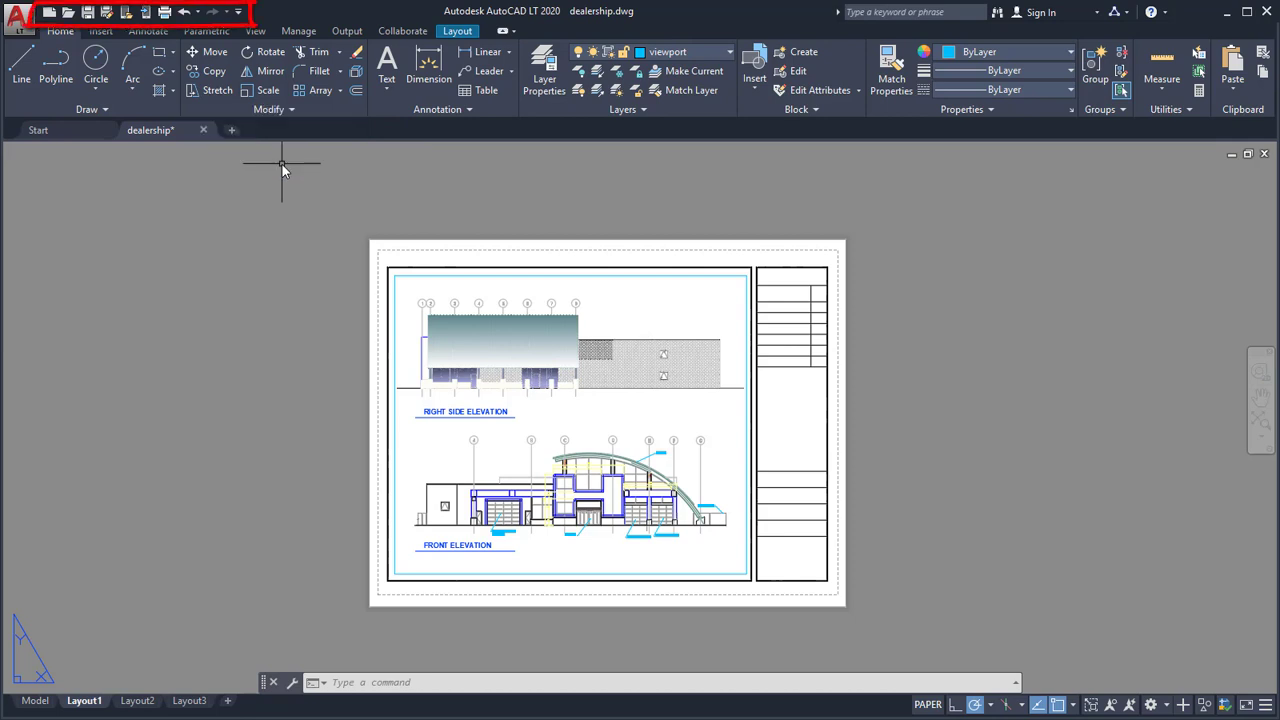
Inspect the Quick Access Toolbar command list and search 'line' in the Application menu.
{"action": "left_click", "coordinate": [239, 13]}
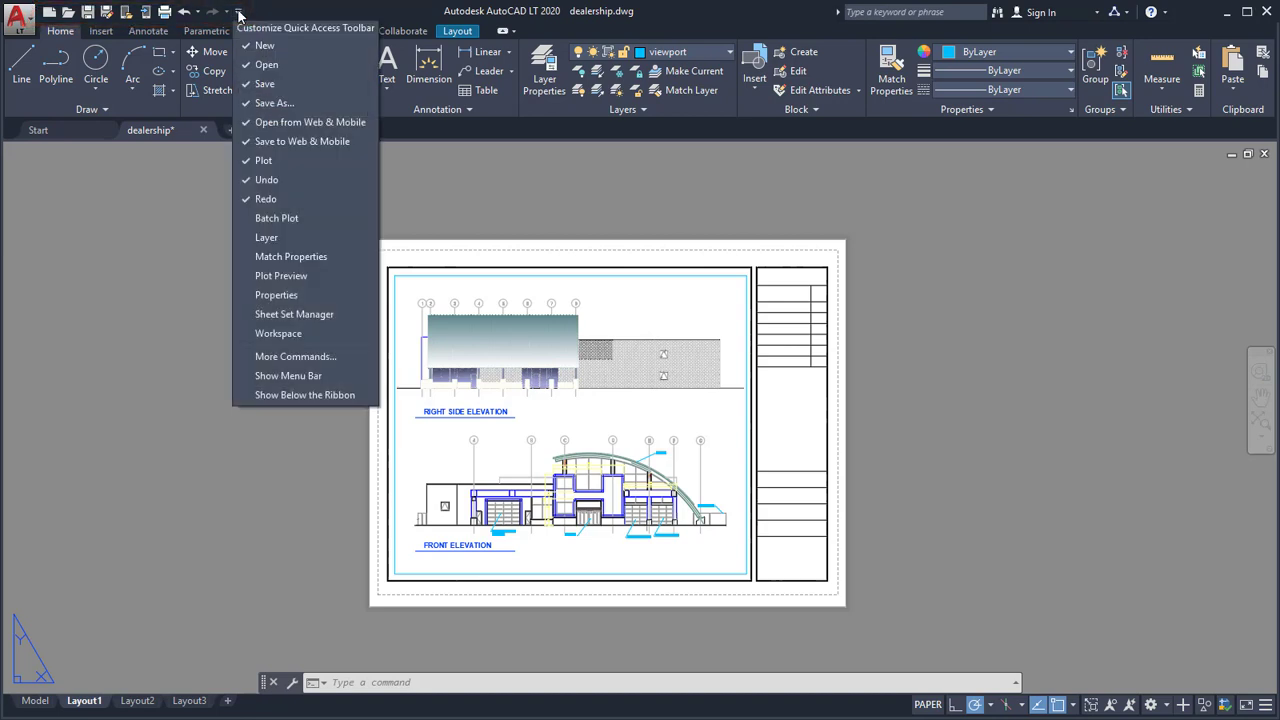
{"action": "left_click", "coordinate": [239, 13]}
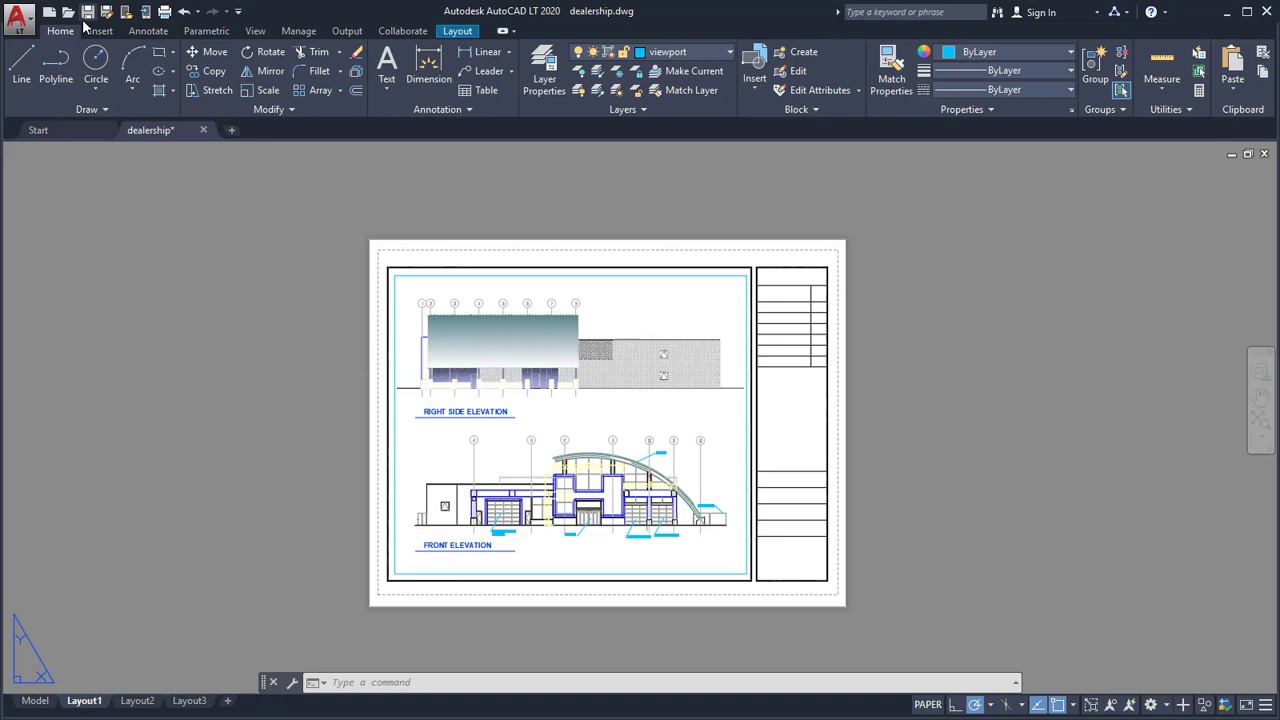
{"action": "left_click", "coordinate": [26, 27]}
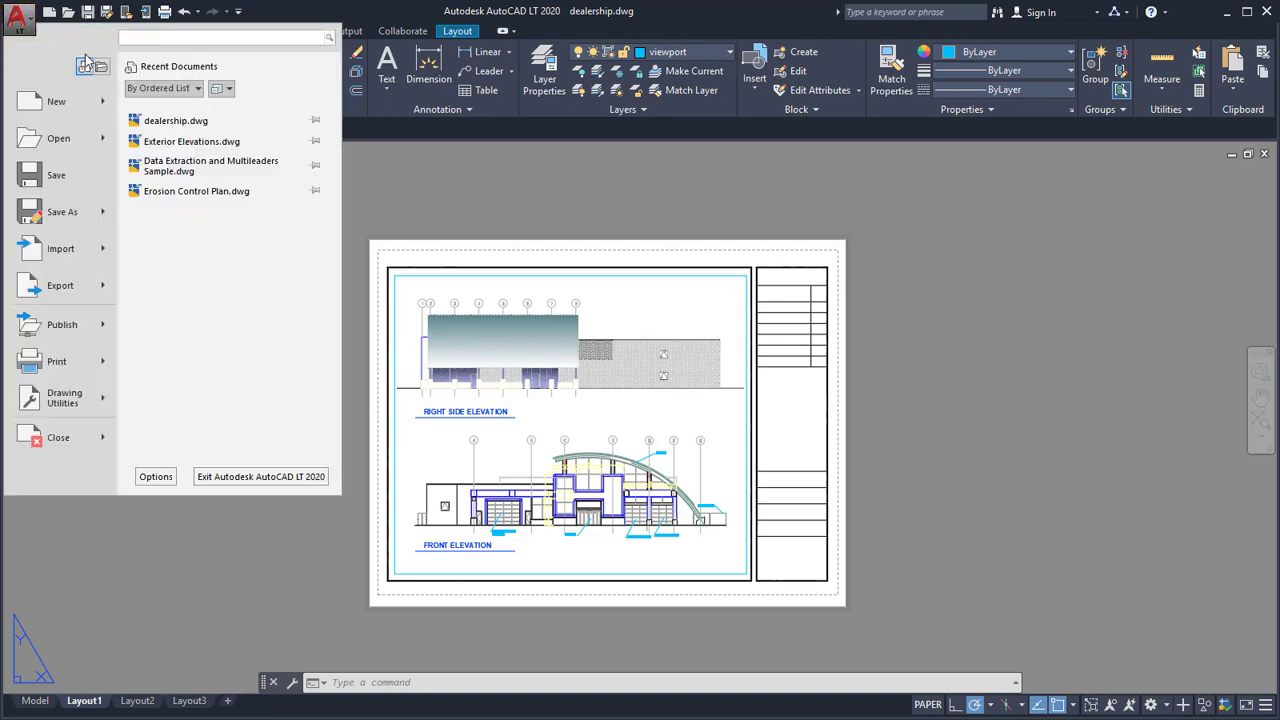
{"action": "type", "text": "li"}
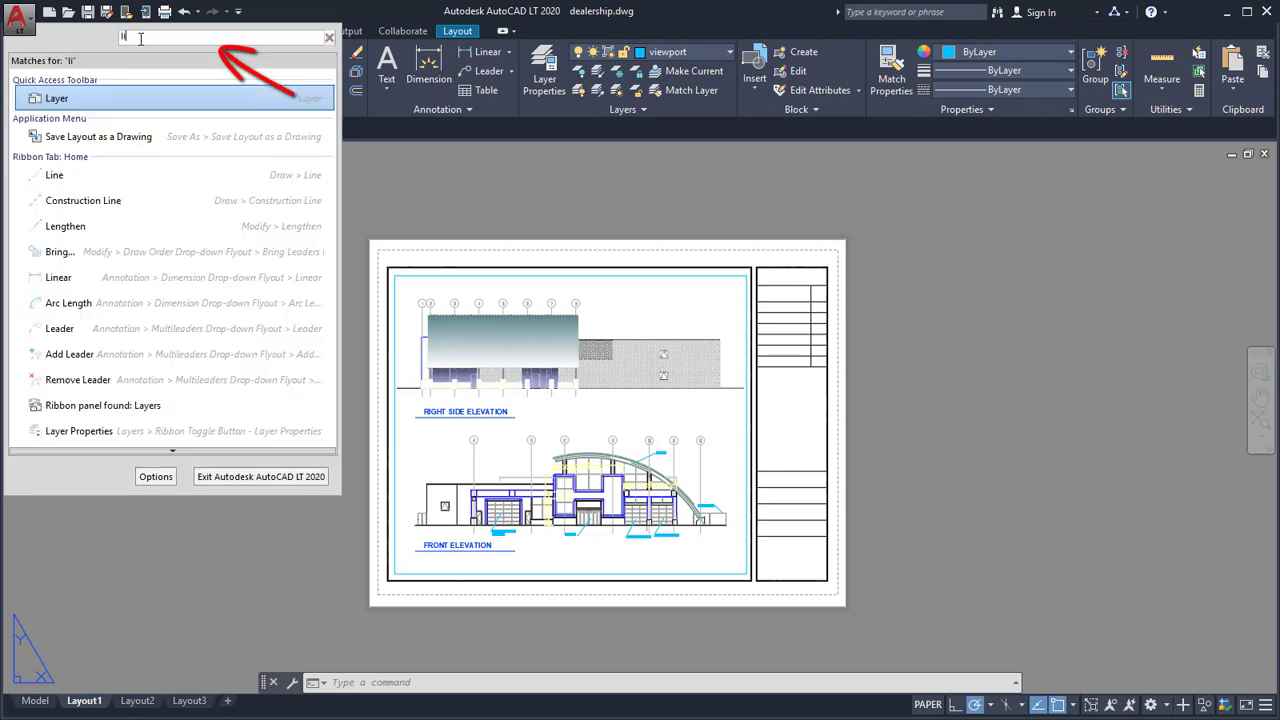
{"action": "type", "text": "ne"}
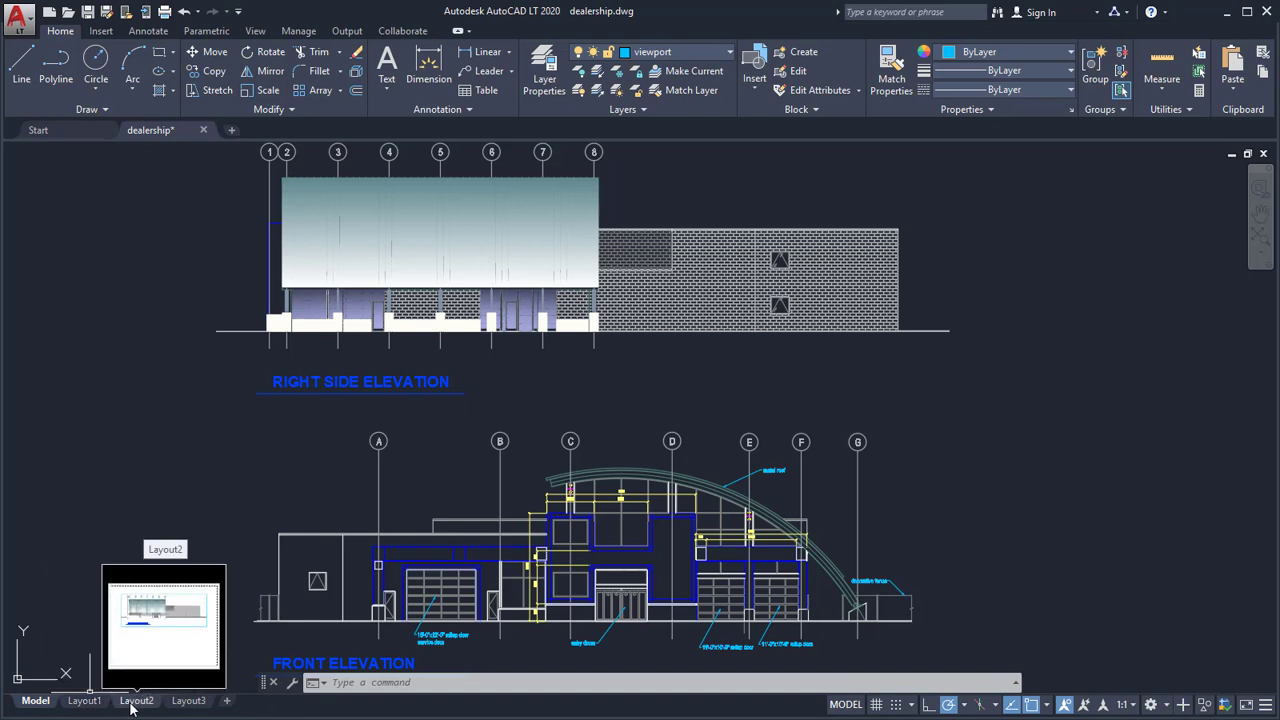
Go to Layout3 and add a new Layout4 sheet to the dealership drawing.
{"action": "left_click", "coordinate": [185, 702]}
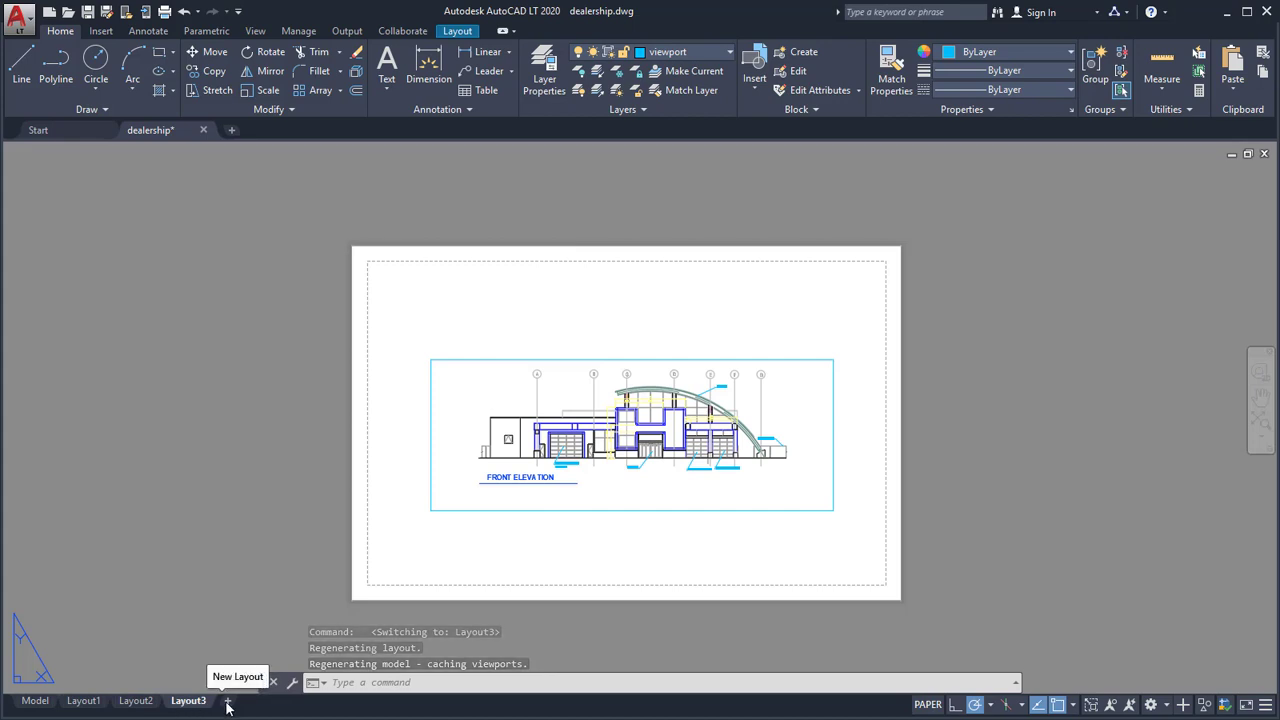
{"action": "left_click", "coordinate": [228, 703]}
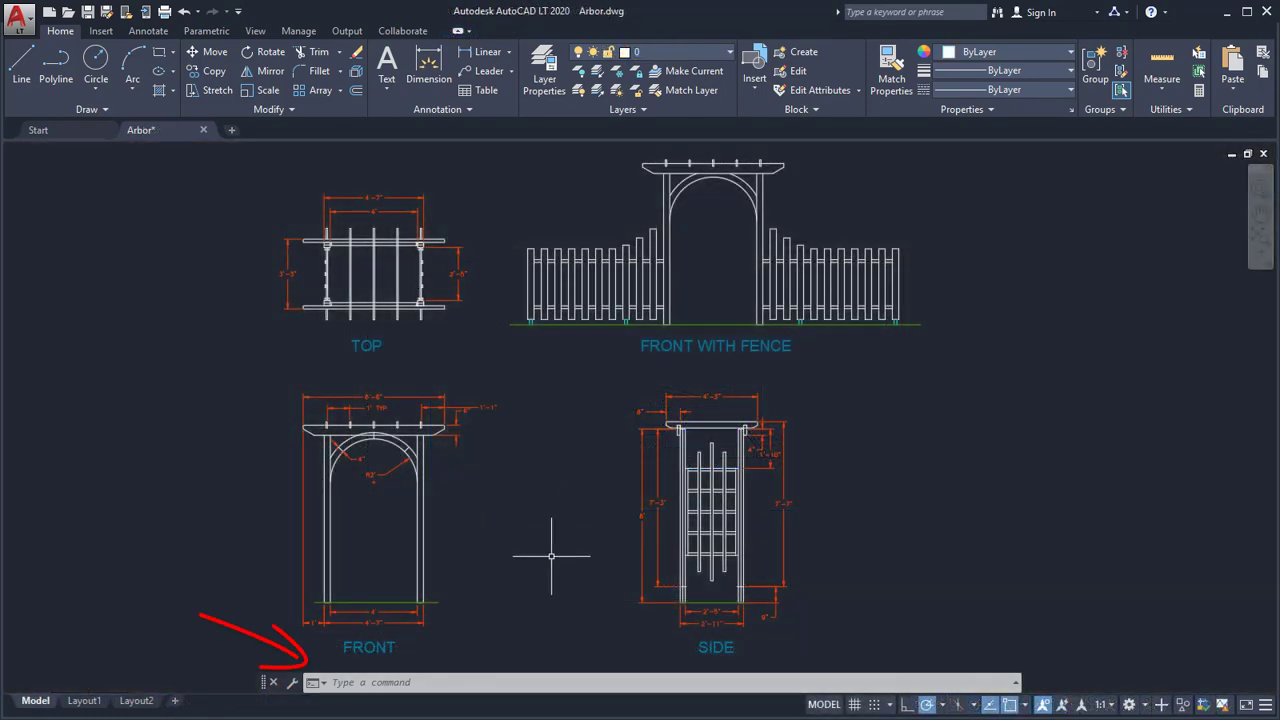
Enter LAYER at the command line and browse the autocomplete list of drawing layers.
{"action": "left_click", "coordinate": [507, 680]}
{"action": "type", "text": "L"}
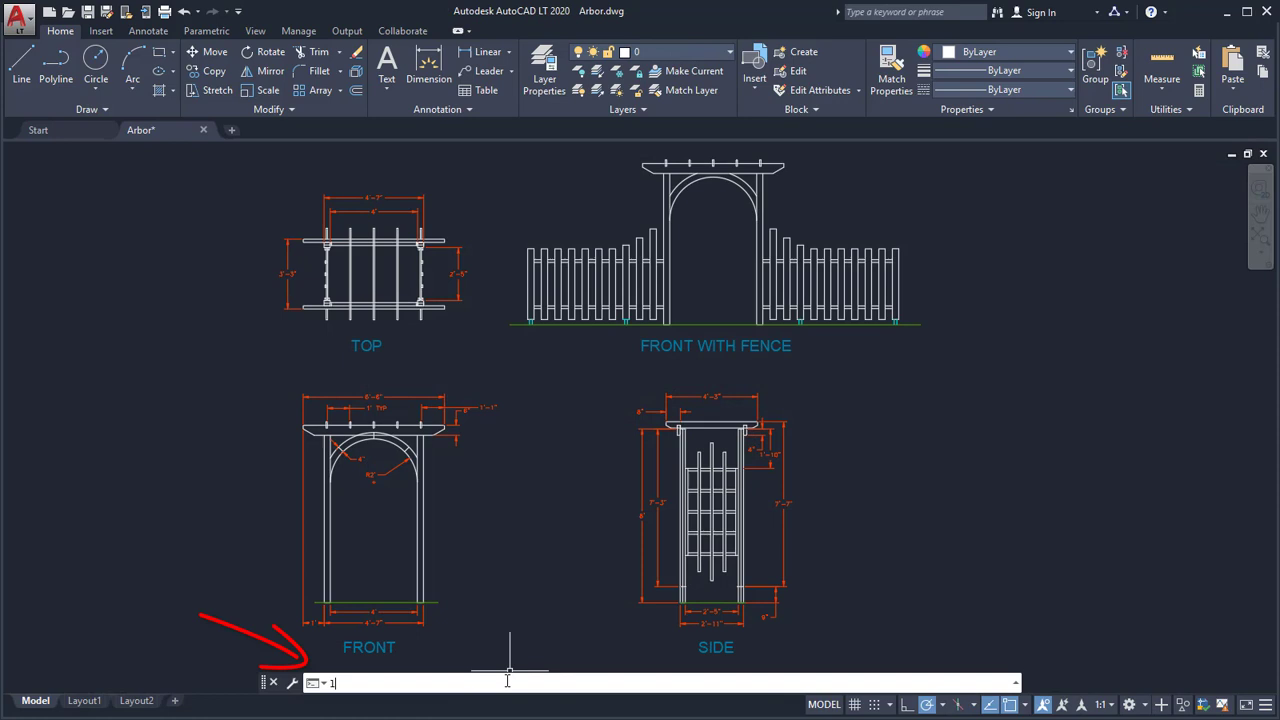
{"action": "type", "text": "AYER"}
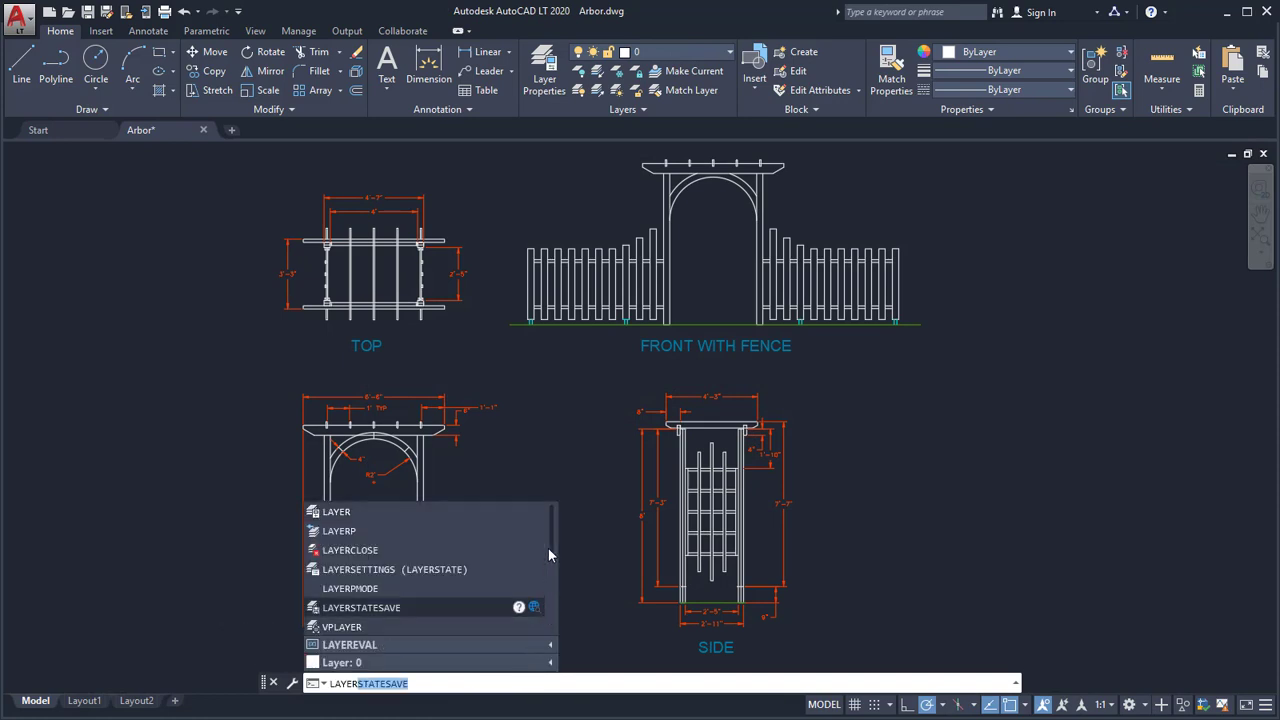
{"action": "left_click_drag", "start_coordinate": [550, 530], "coordinate": [550, 605]}
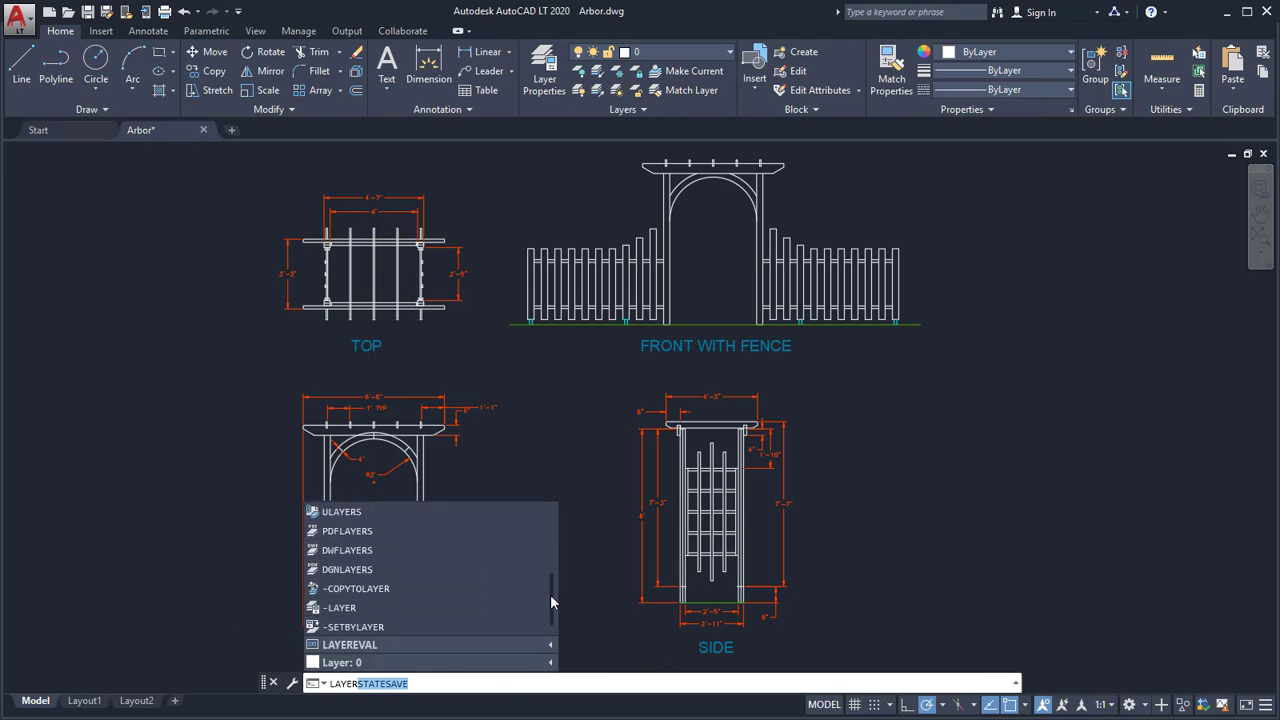
{"action": "left_click", "coordinate": [550, 666]}
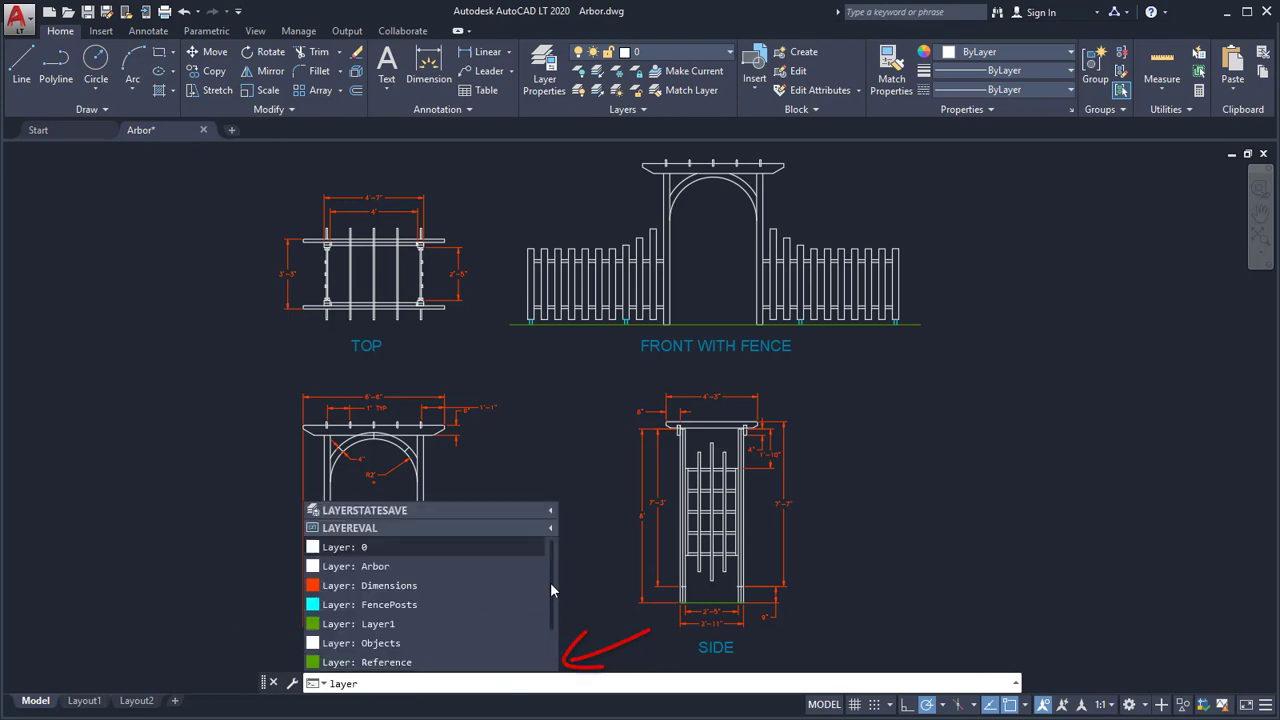
{"action": "left_click_drag", "start_coordinate": [551, 584], "coordinate": [554, 628]}
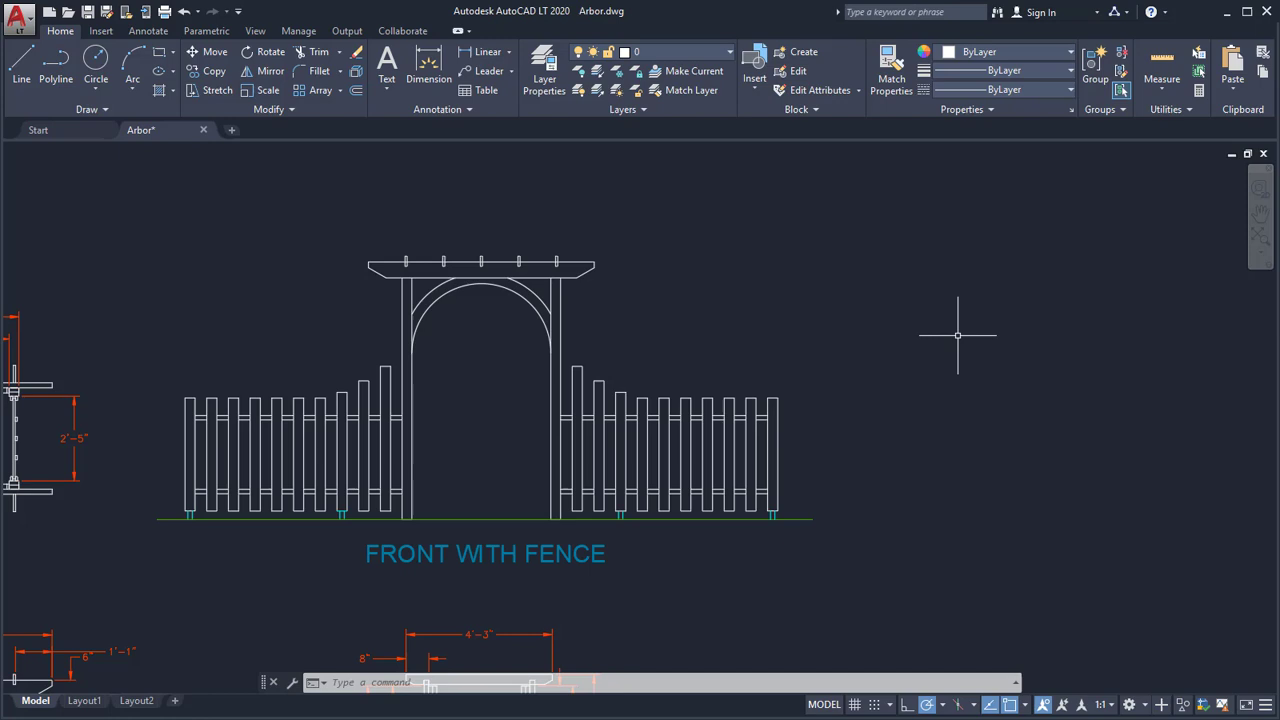
Copy the right fence section one section further right to extend the fence.
{"action": "type", "text": "COPY"}
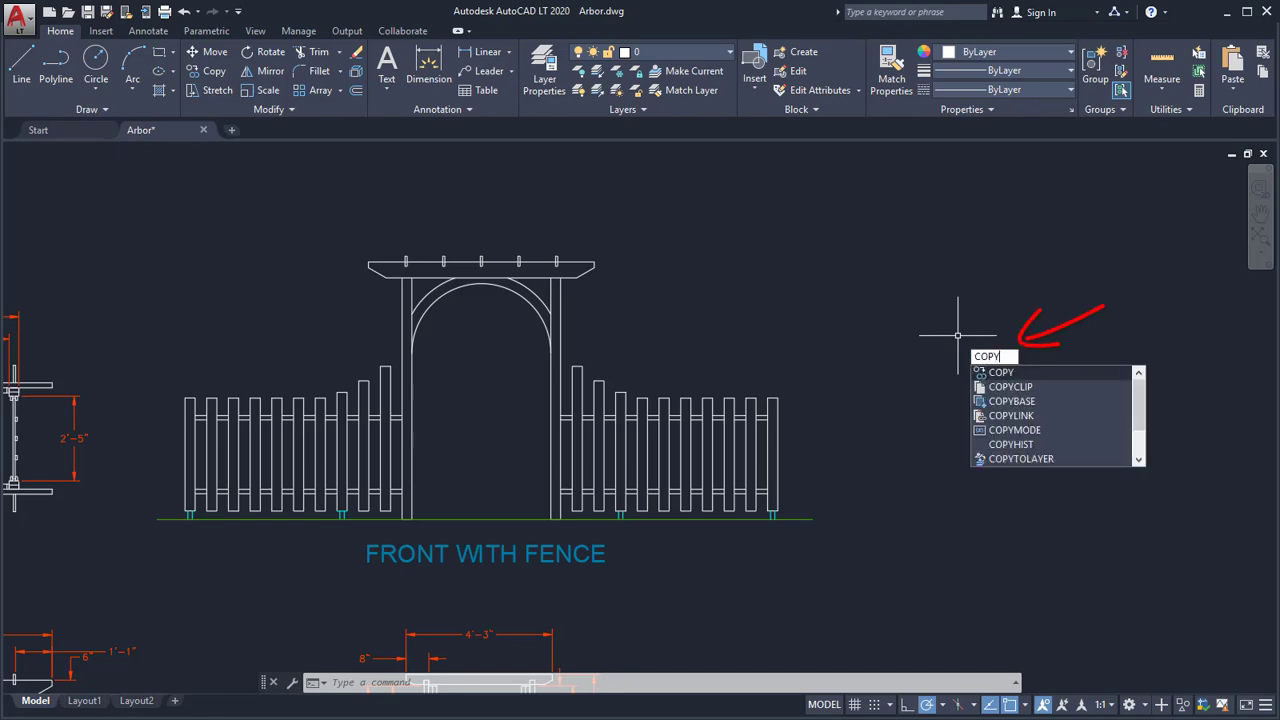
{"action": "key", "text": "Return"}
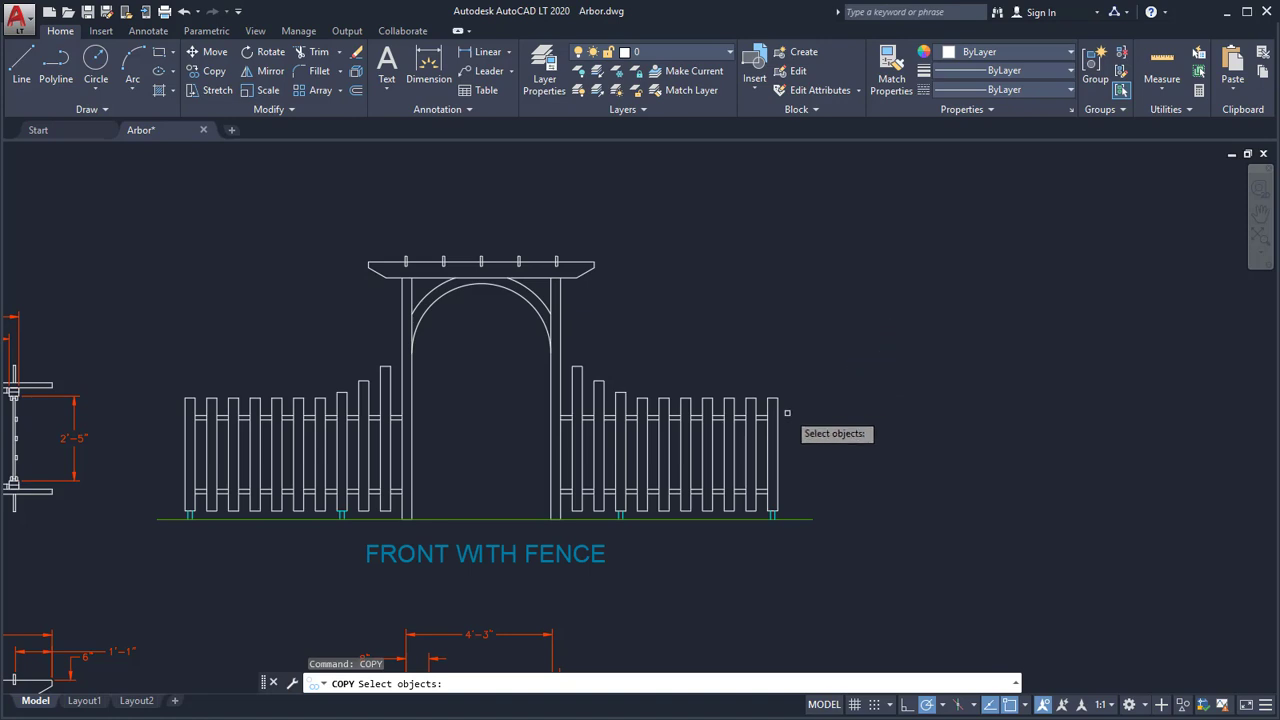
{"action": "left_click", "coordinate": [776, 426]}
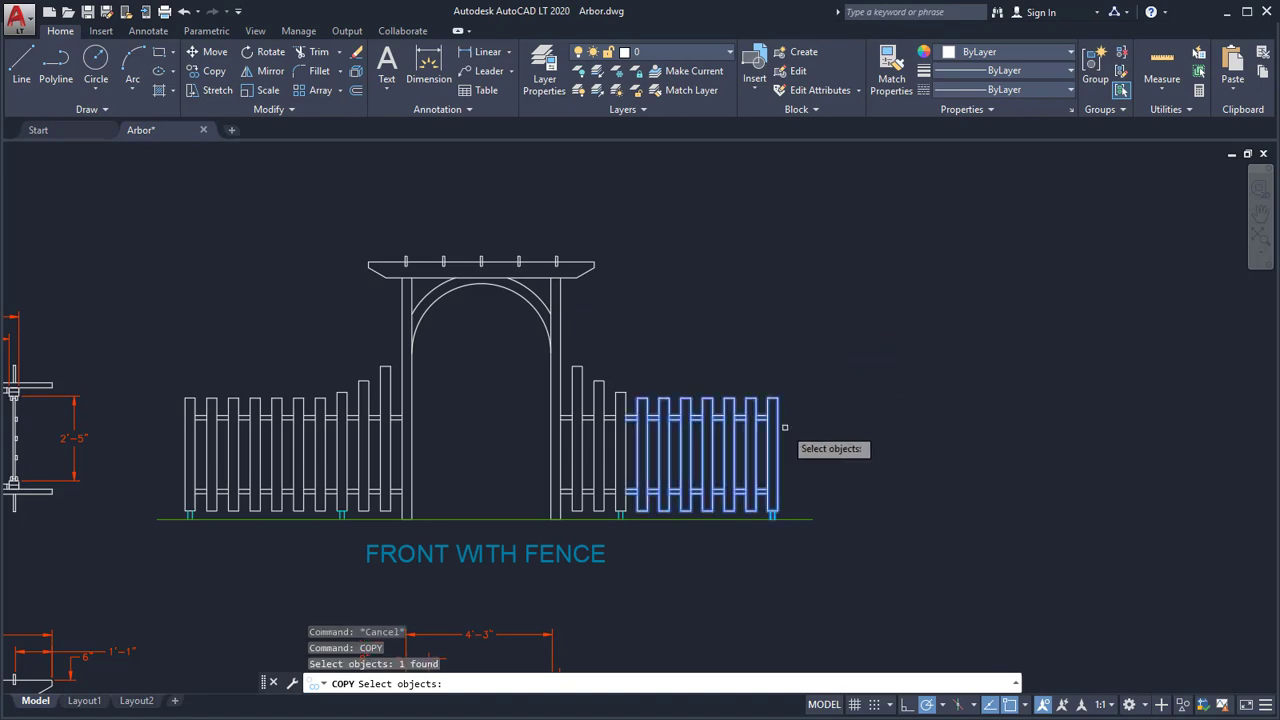
{"action": "key", "text": "Return"}
{"action": "left_click", "coordinate": [628, 414]}
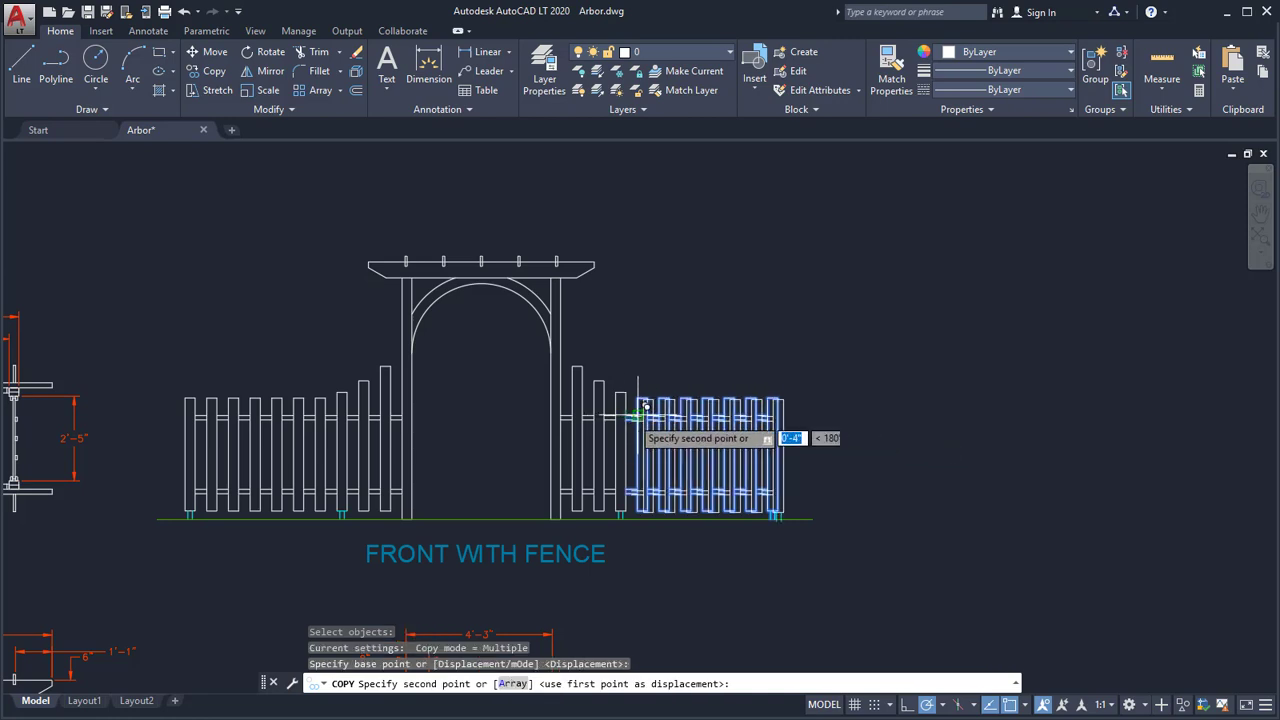
{"action": "left_click", "coordinate": [776, 410]}
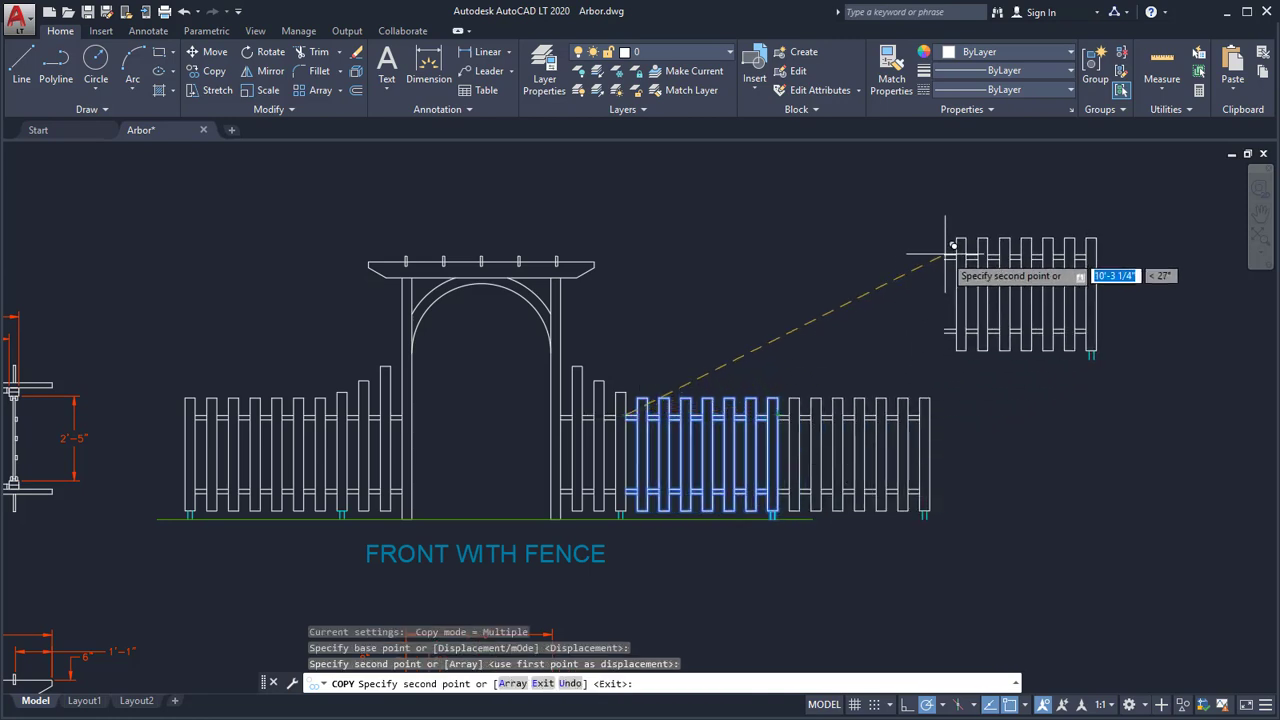
{"action": "key", "text": "Escape"}
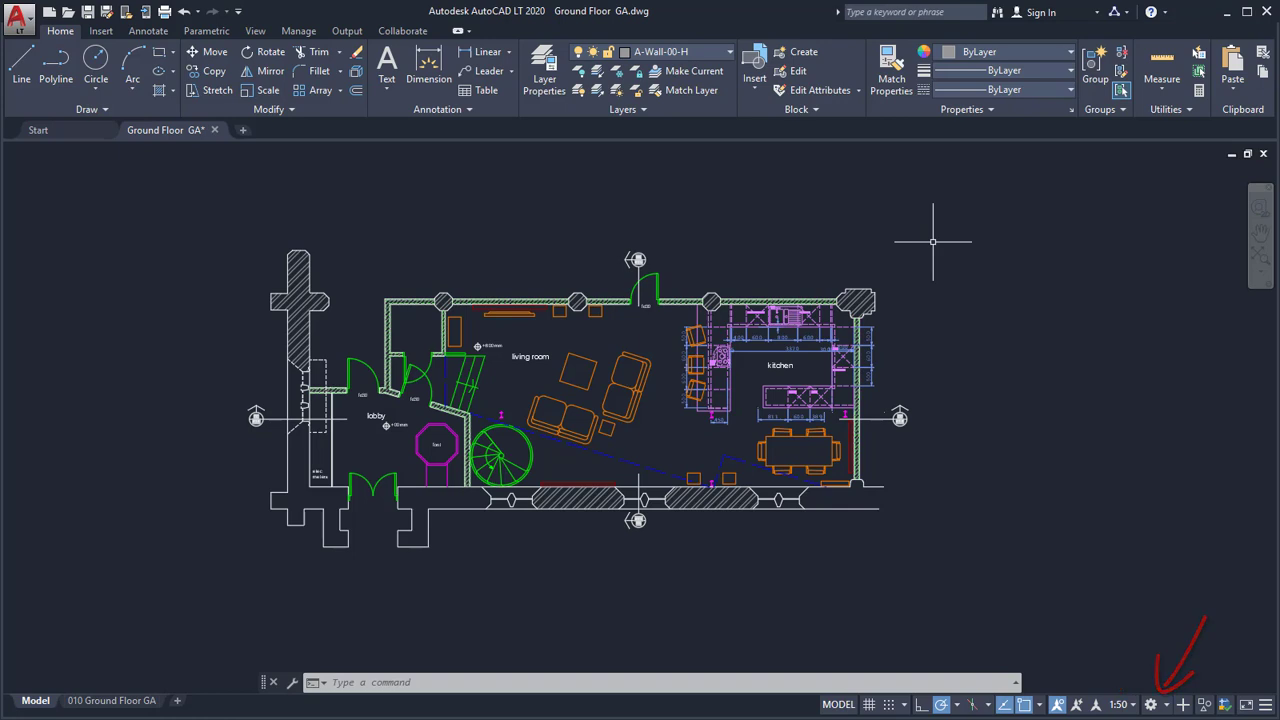
Open the tool palettes on the Architectural samples and view the palette window's options.
{"action": "type", "text": "TOOLPALETTES"}
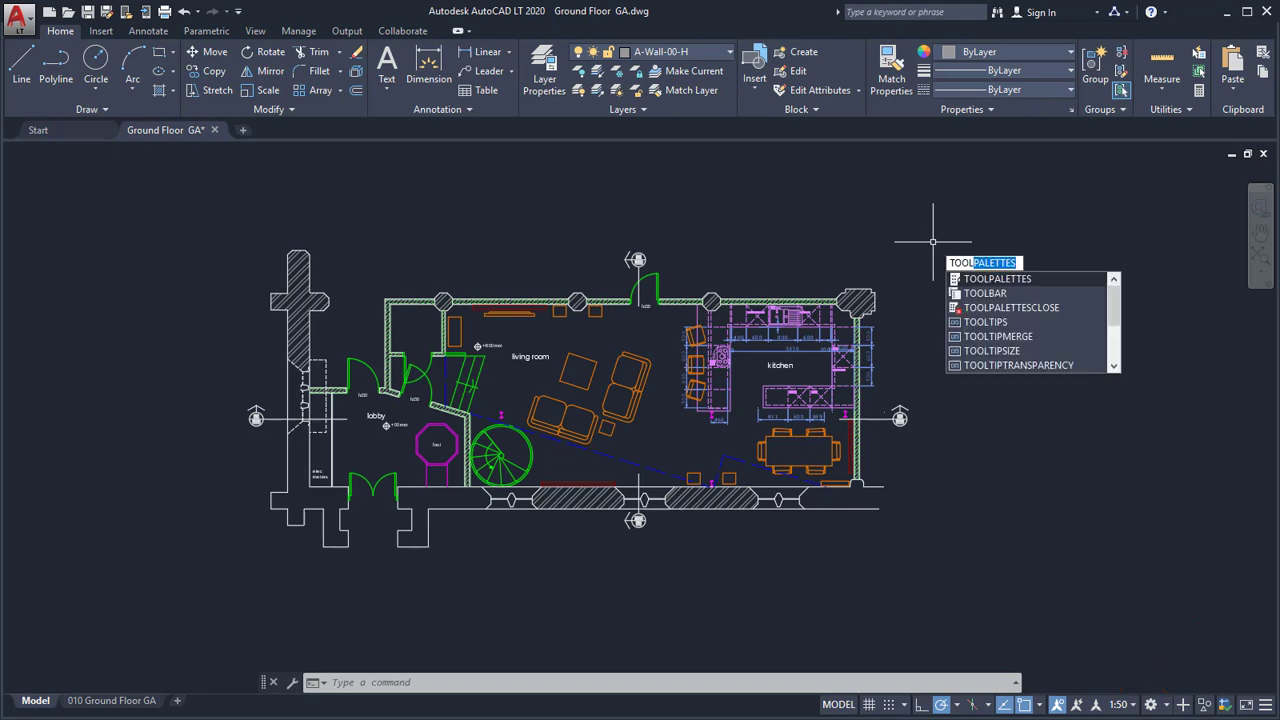
{"action": "key", "text": "Return"}
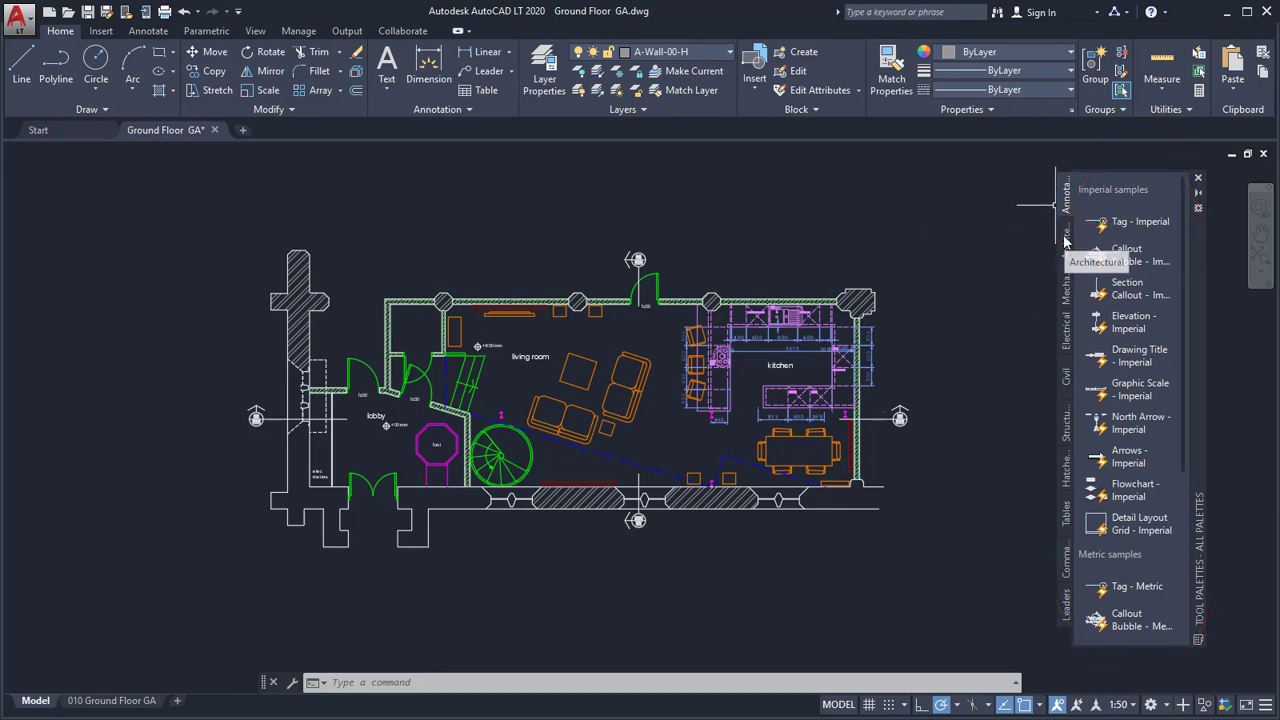
{"action": "left_click", "coordinate": [1064, 242]}
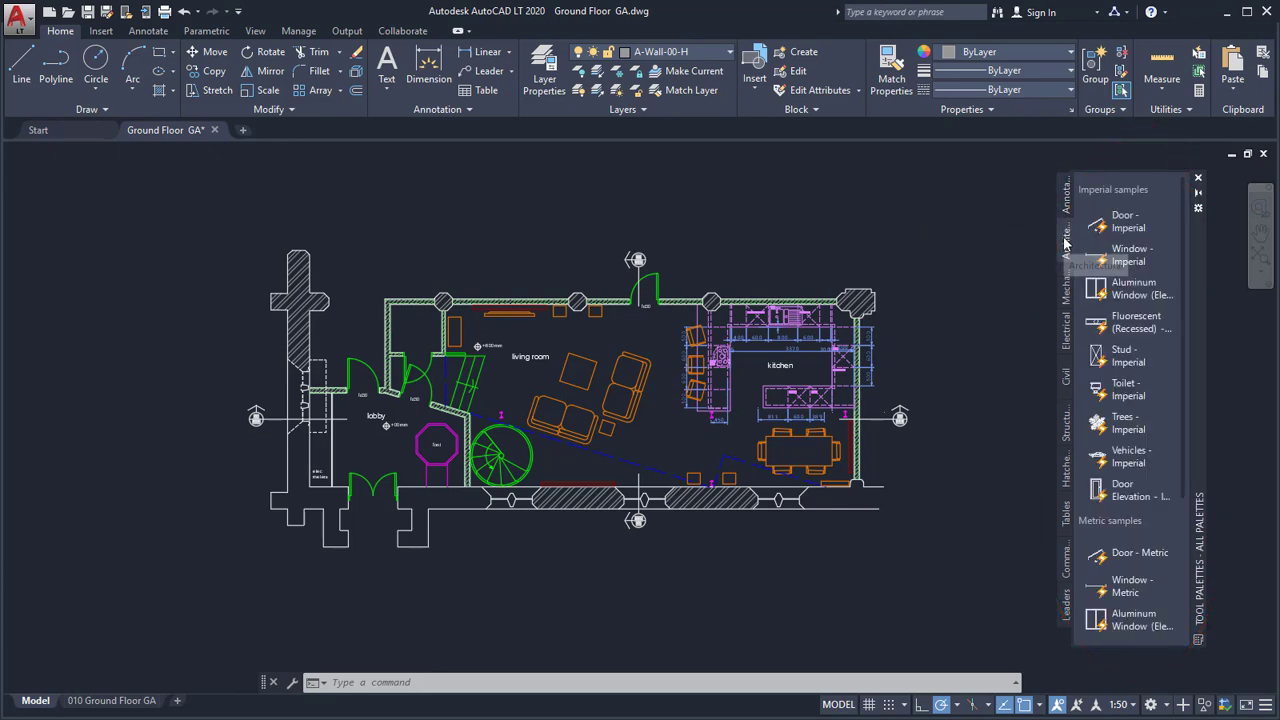
{"action": "right_click", "coordinate": [1199, 274]}
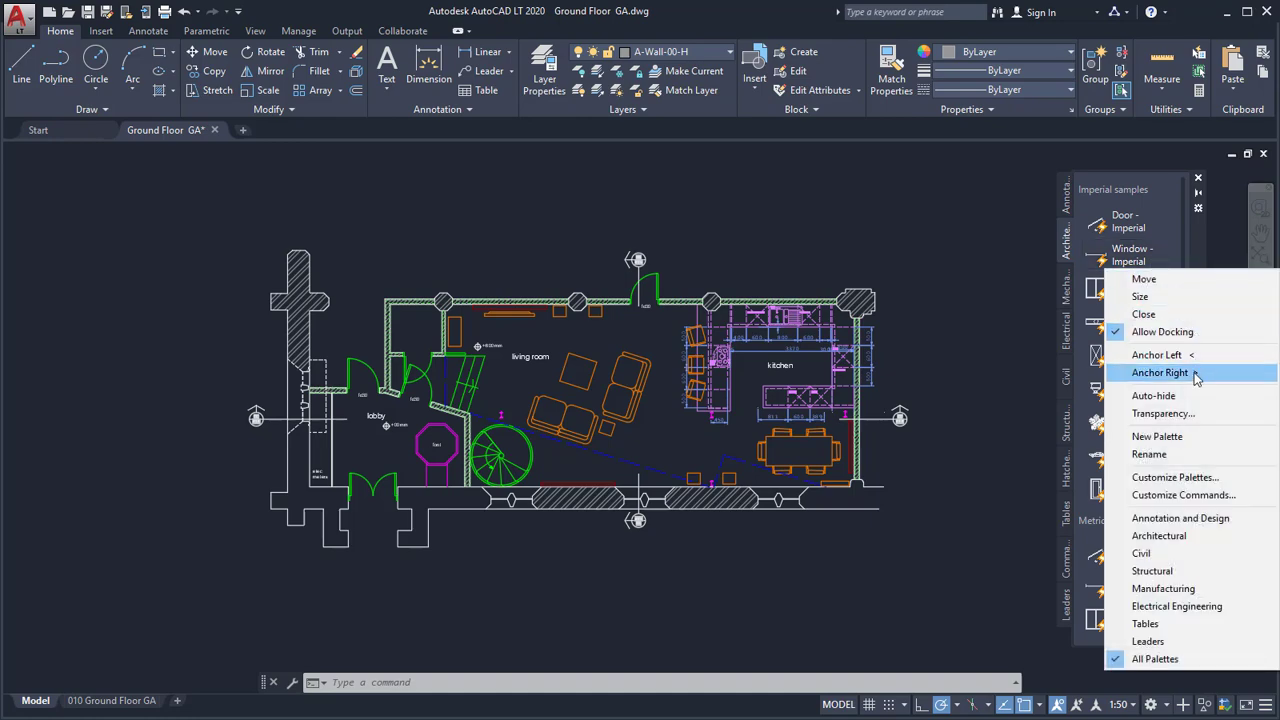